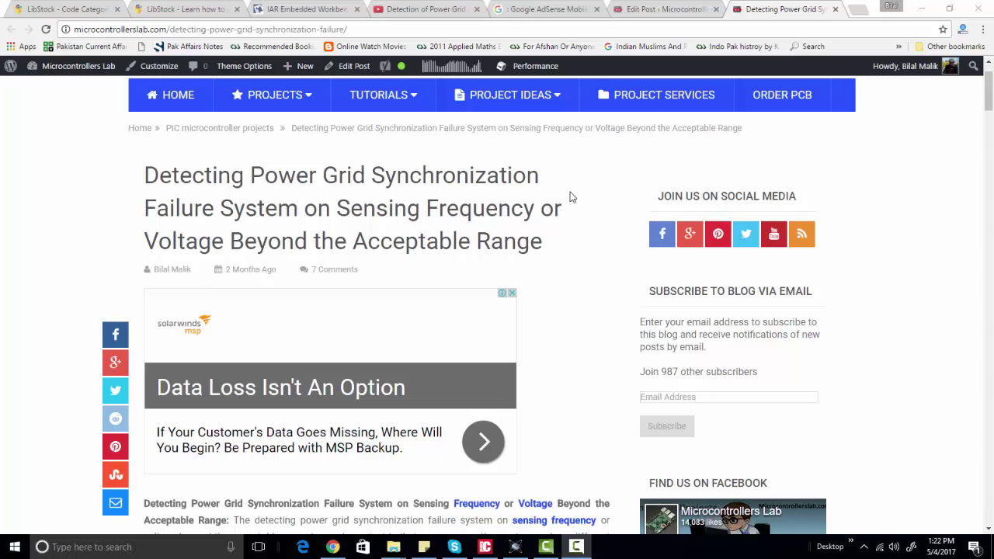
- Enlarge the article's circuit diagram, then bring up the matching Proteus 'circuit' schematic
{"action": "scroll", "coordinate": [570, 196], "scroll_direction": "up", "scroll_amount": 1}
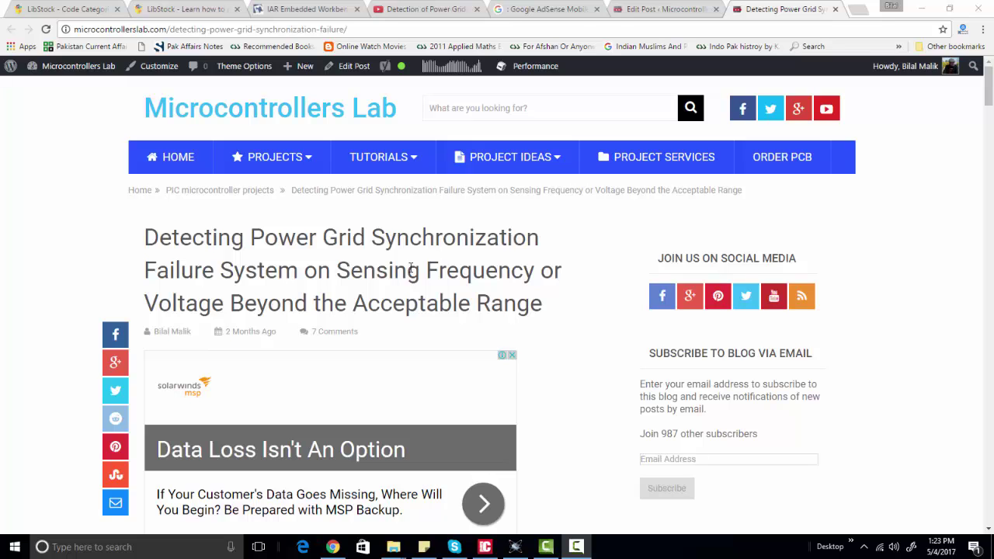
{"action": "scroll", "coordinate": [411, 268], "scroll_direction": "down", "scroll_amount": 5}
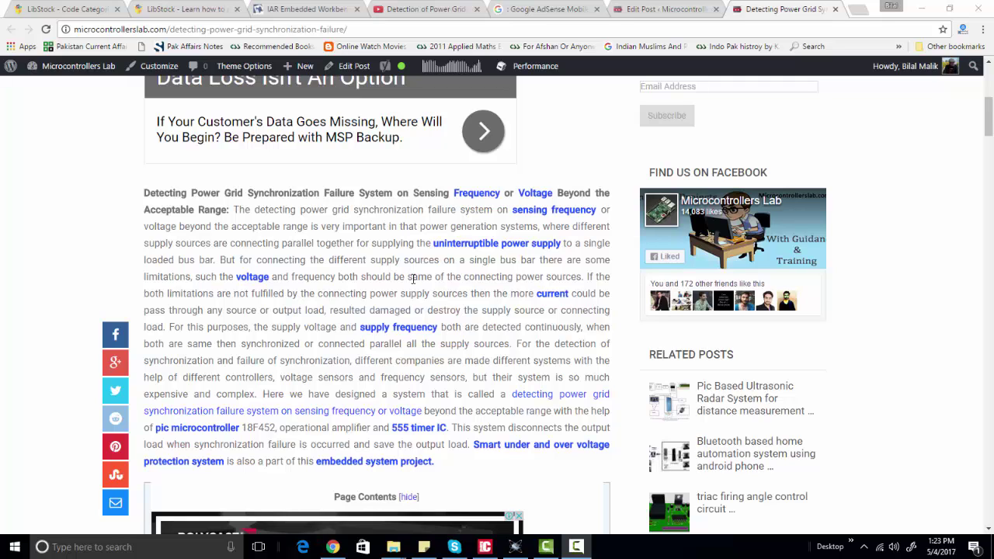
{"action": "scroll", "coordinate": [414, 278], "scroll_direction": "up", "scroll_amount": 5}
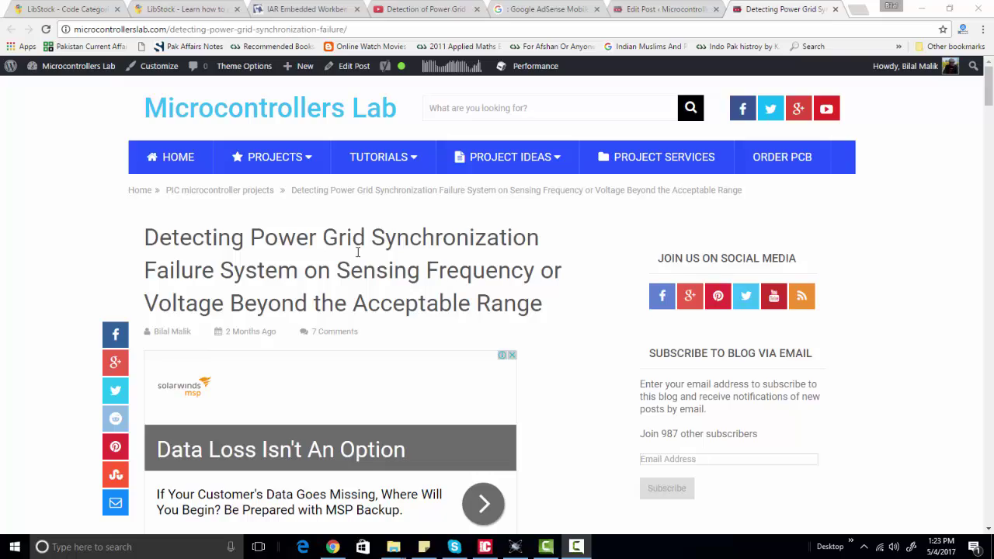
{"action": "scroll", "coordinate": [380, 274], "scroll_direction": "down", "scroll_amount": 6}
{"action": "scroll", "coordinate": [379, 273], "scroll_direction": "down", "scroll_amount": 15}
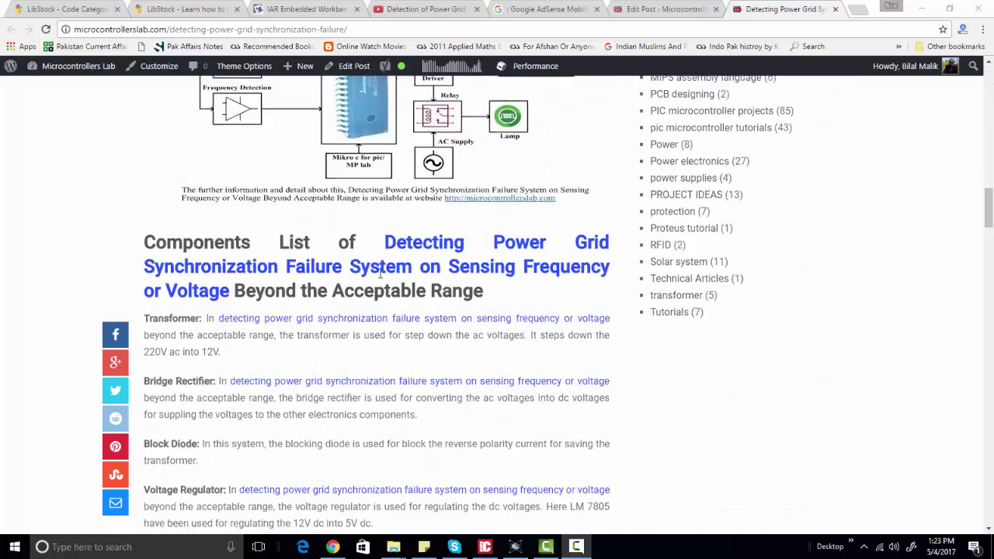
{"action": "left_click", "coordinate": [394, 237]}
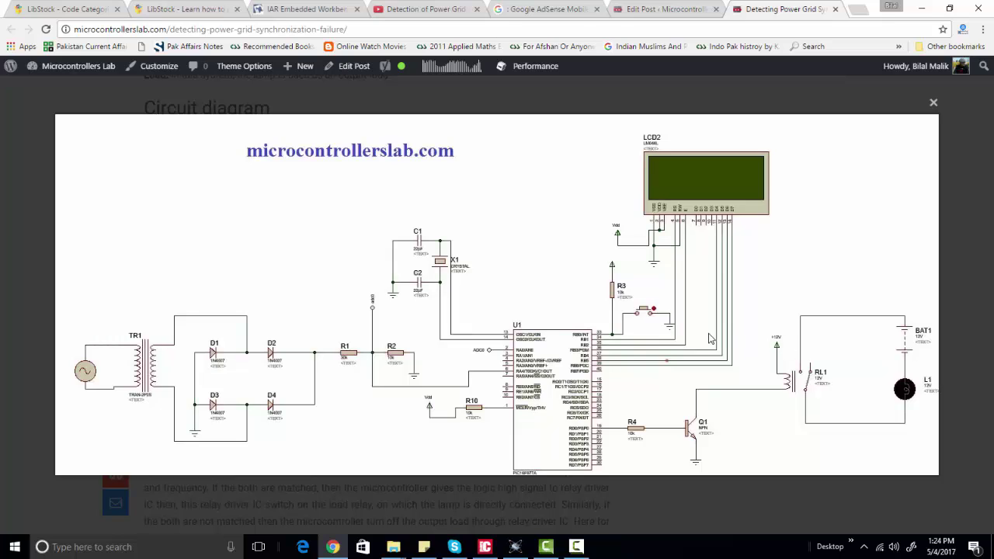
{"action": "left_click", "coordinate": [515, 546]}
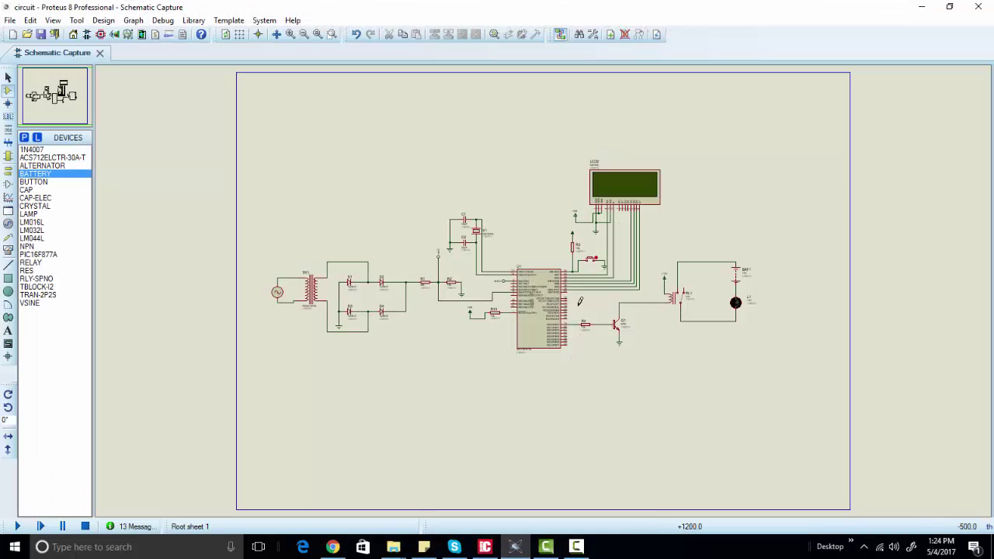
- Zoom into the area around the PIC16F877A, LCD, relay lamp and rectifier circuit
{"action": "left_click", "coordinate": [332, 34]}
{"action": "left_click_drag", "start_coordinate": [259, 169], "coordinate": [771, 350]}
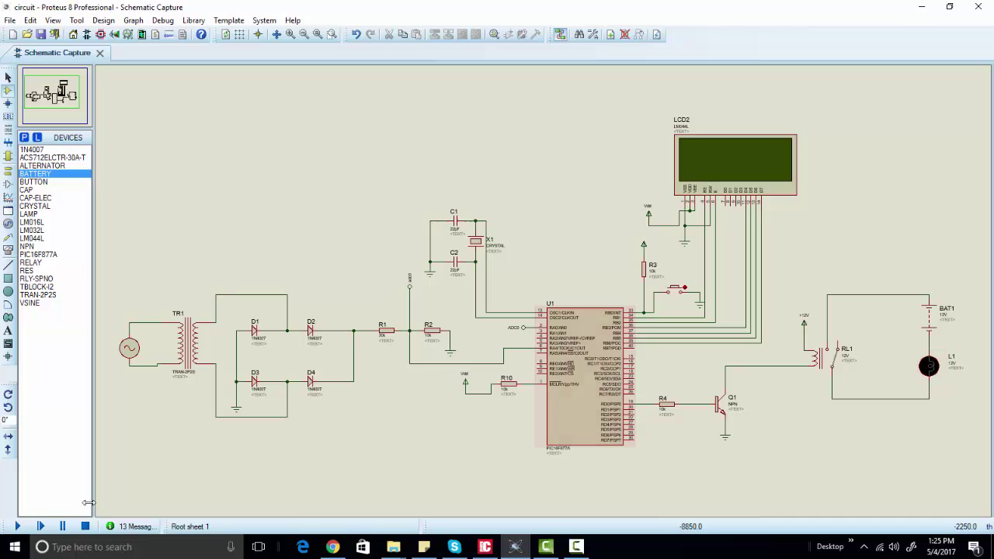
- Set the alternator's Amplitude to 17V in Edit Component, keeping 50Hz
{"action": "double_click", "coordinate": [136, 357]}
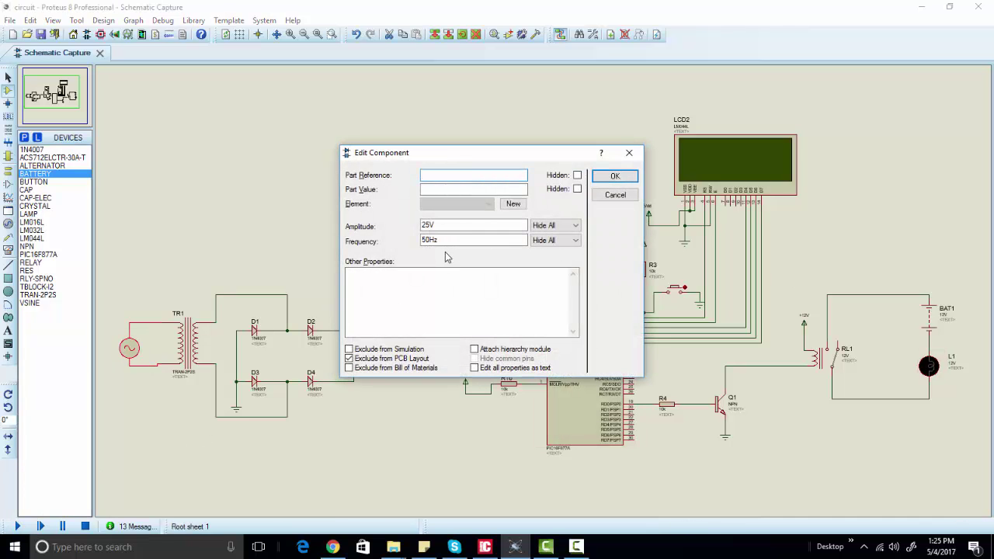
{"action": "double_click", "coordinate": [429, 225]}
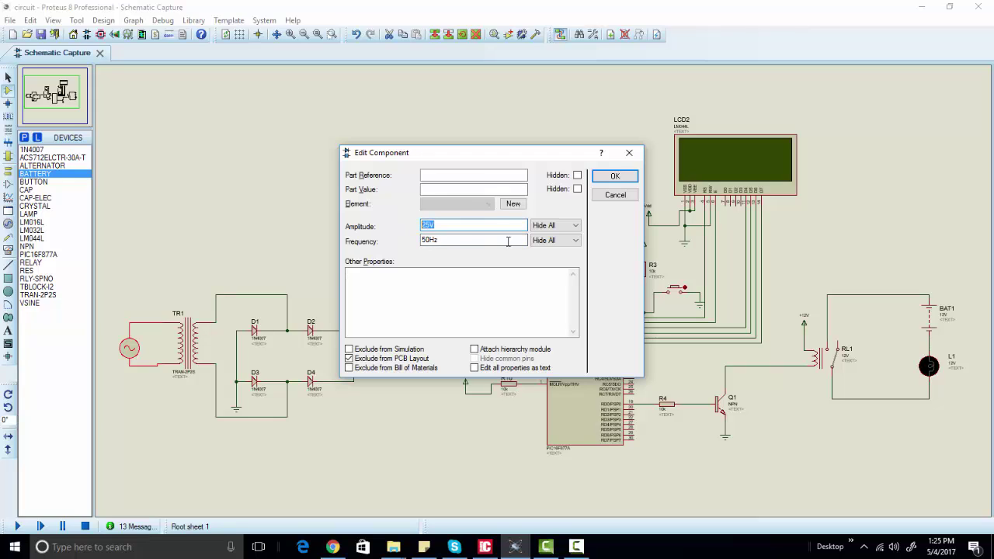
{"action": "left_click", "coordinate": [432, 225]}
{"action": "key", "text": "BackSpace"}
{"action": "key", "text": "BackSpace"}
{"action": "type", "text": "17"}
{"action": "left_click_drag", "start_coordinate": [421, 154], "coordinate": [413, 152]}
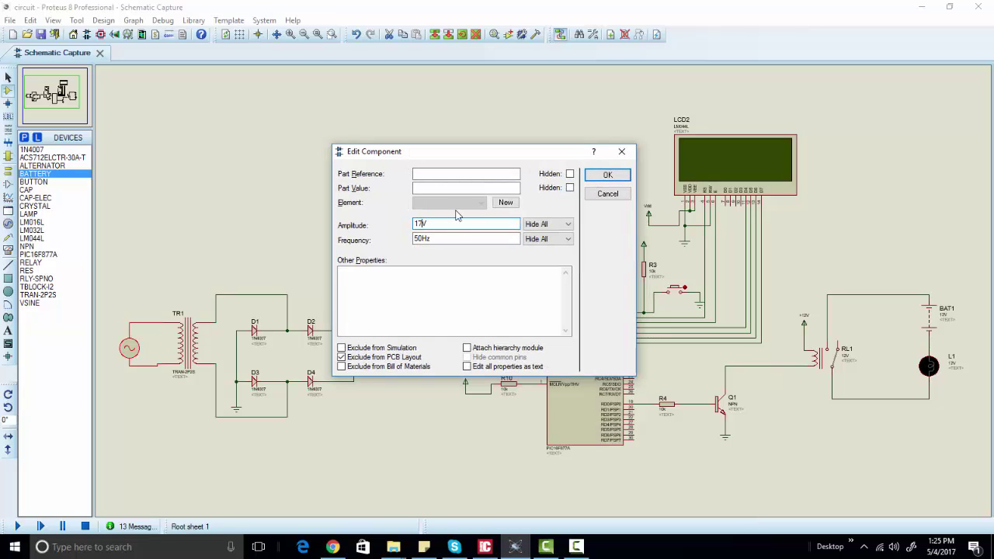
{"action": "left_click", "coordinate": [607, 177]}
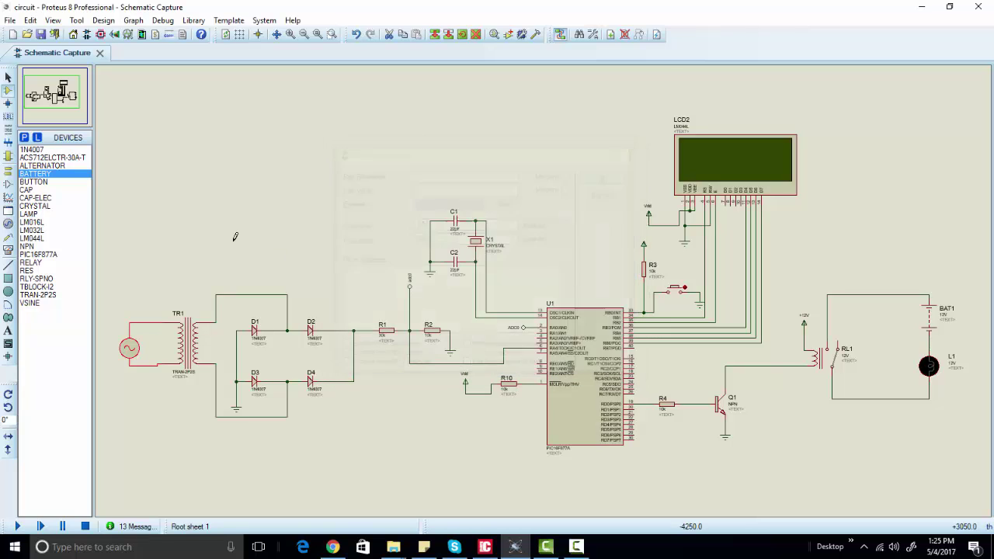
- Delete transformer TR1 and its wires from the schematic
{"action": "right_click", "coordinate": [199, 339]}
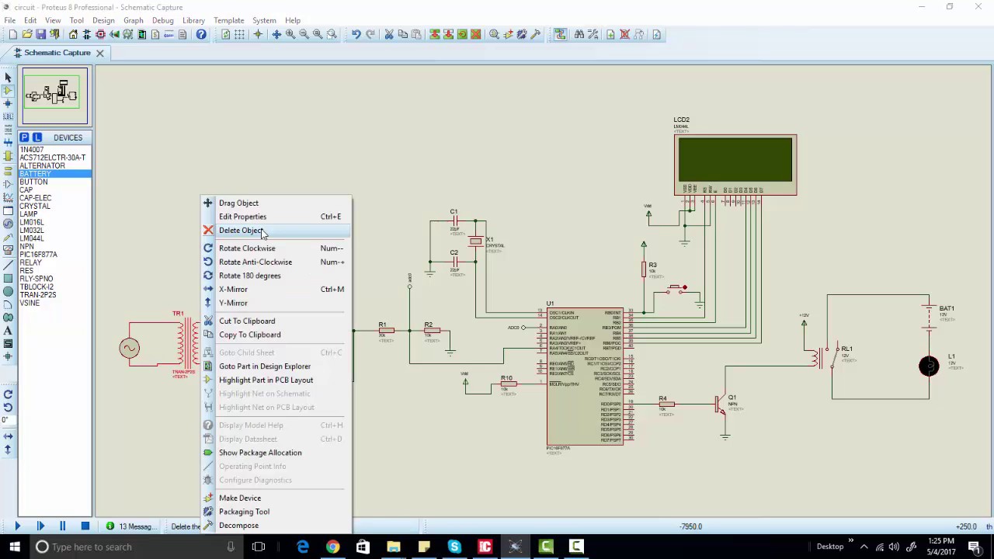
{"action": "left_click", "coordinate": [240, 230]}
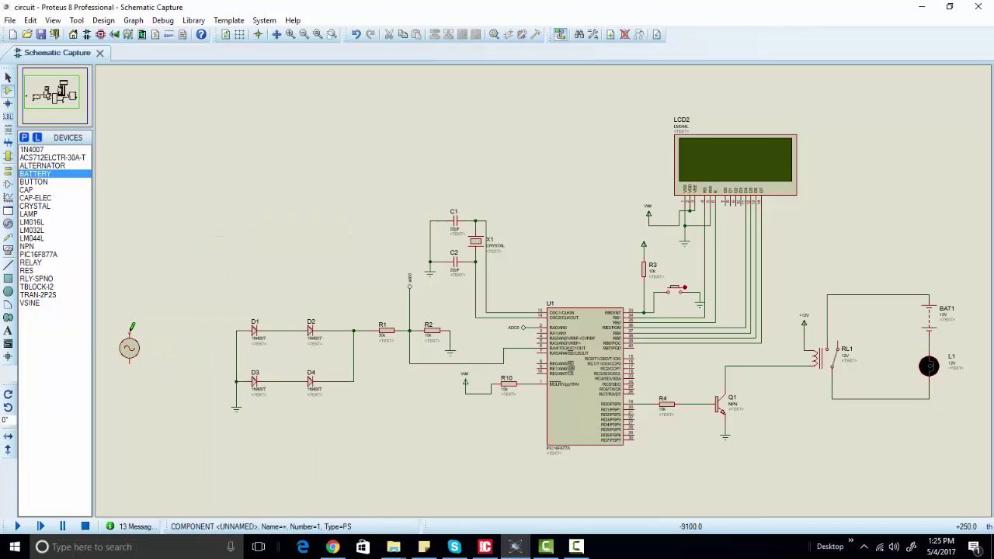
{"action": "key", "text": "ctrl+z"}
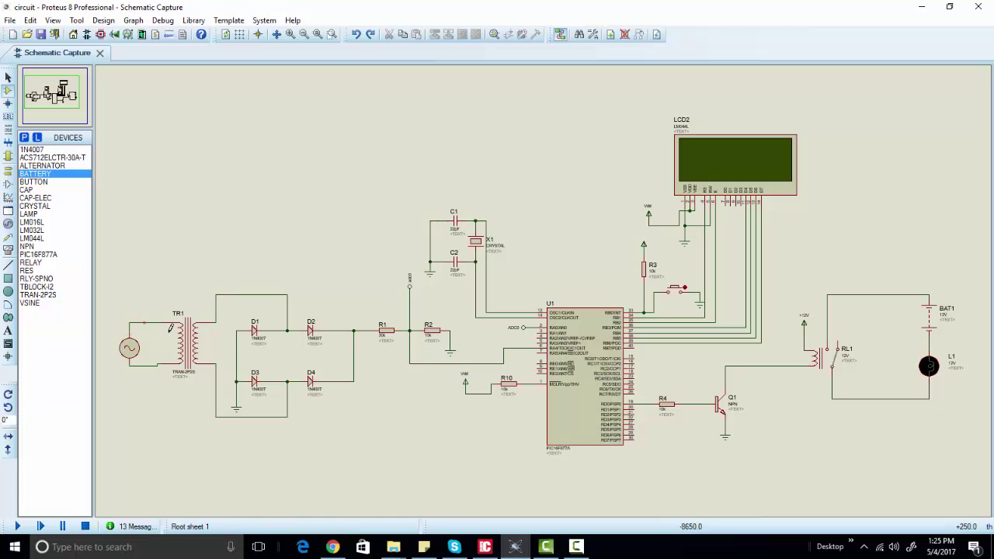
{"action": "right_click", "coordinate": [191, 339]}
{"action": "left_click", "coordinate": [240, 230]}
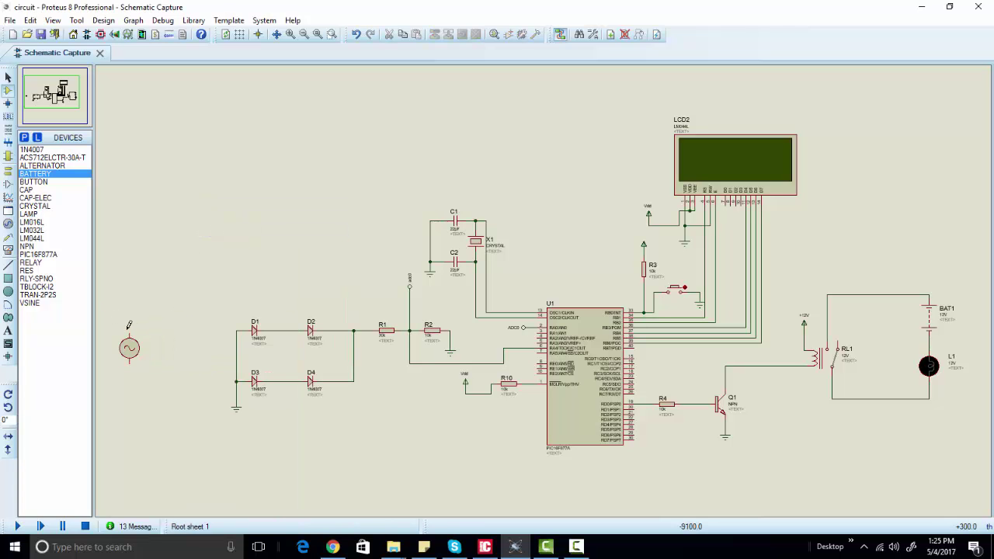
- Wire the AC source's top pin to the D1–D2 junction and bottom pin to D3–D4
{"action": "left_click", "coordinate": [130, 331]}
{"action": "left_click", "coordinate": [287, 330]}
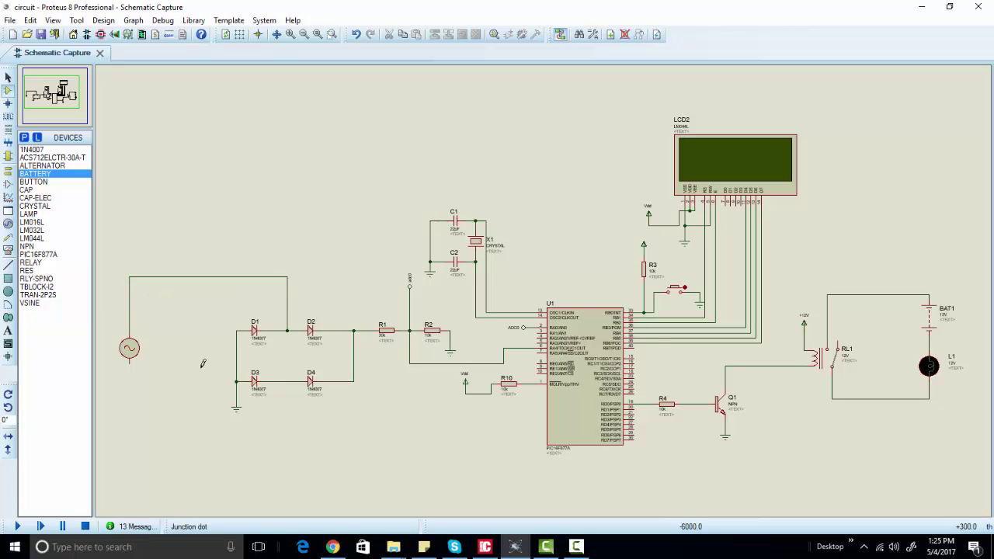
{"action": "left_click", "coordinate": [130, 361]}
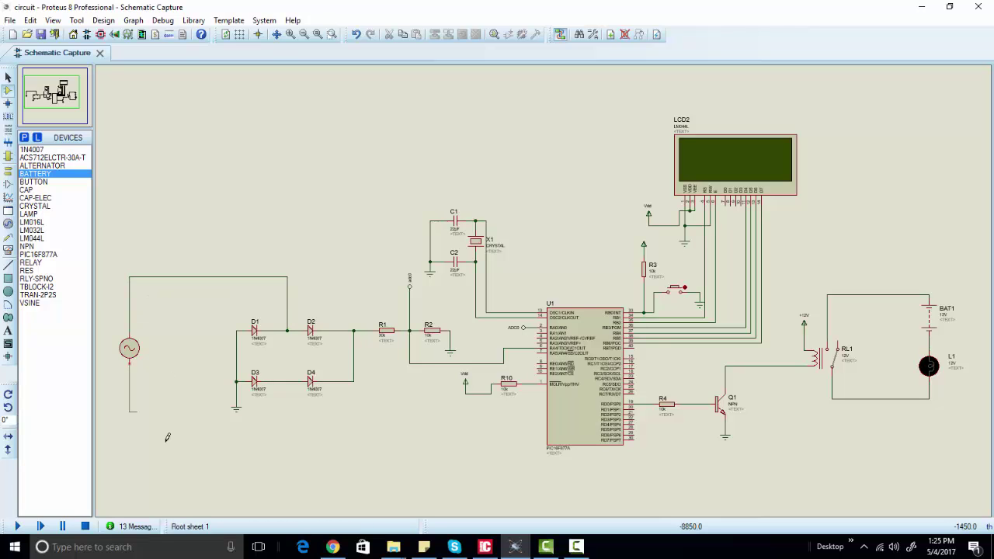
{"action": "left_click", "coordinate": [289, 382]}
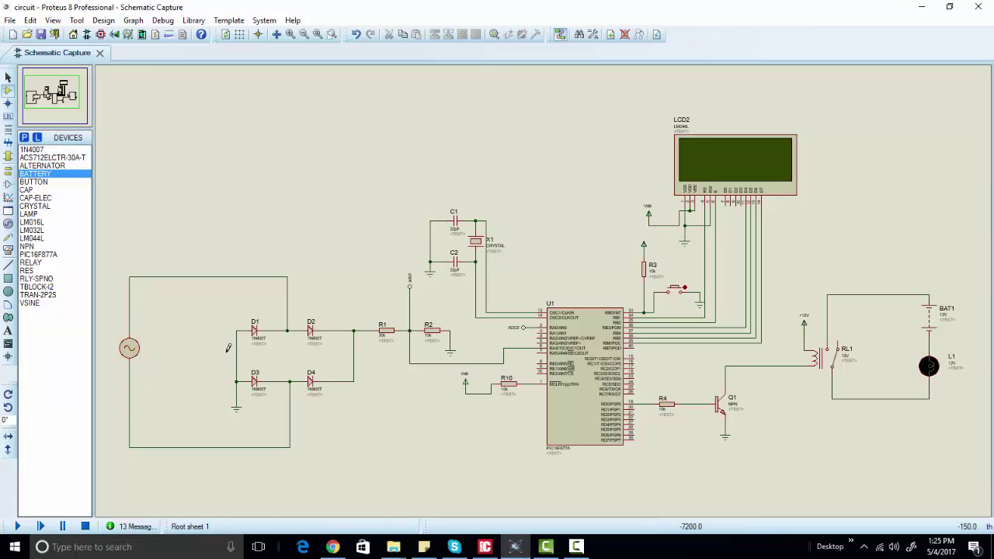
- Set the AC source amplitude to 17V and run the simulation, showing 220V at 50Hz normal
{"action": "double_click", "coordinate": [130, 352]}
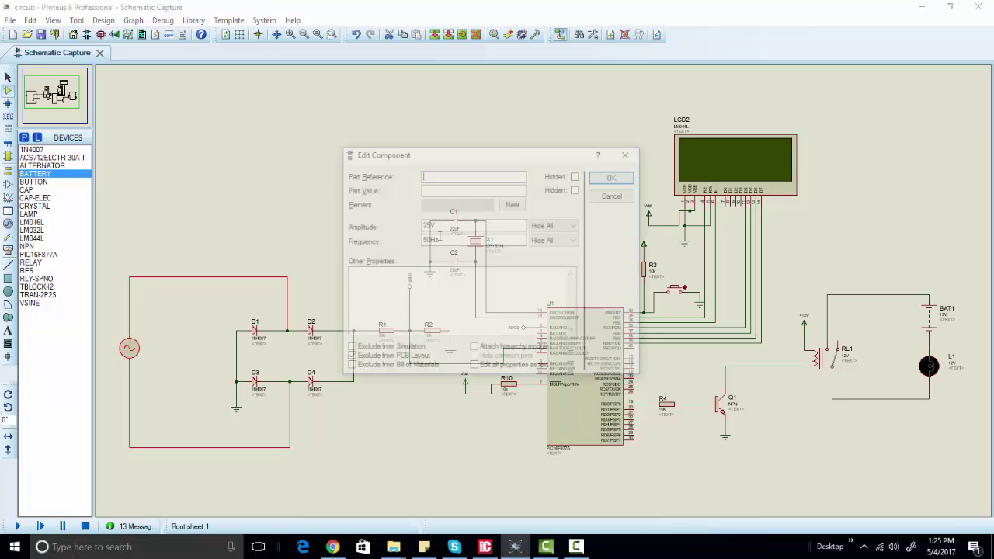
{"action": "left_click_drag", "start_coordinate": [431, 225], "coordinate": [416, 226]}
{"action": "key", "text": "BackSpace"}
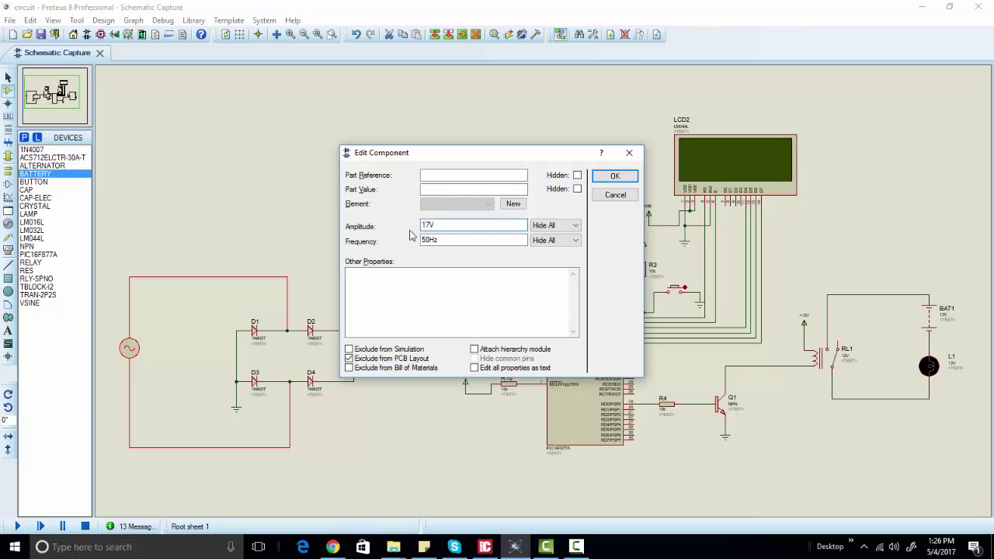
{"action": "left_click", "coordinate": [613, 184]}
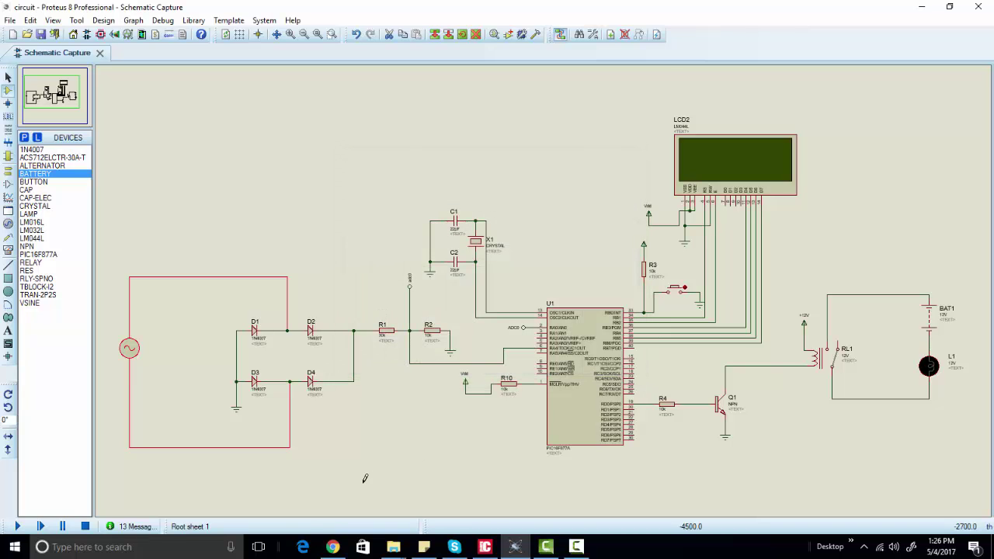
{"action": "left_click", "coordinate": [18, 526]}
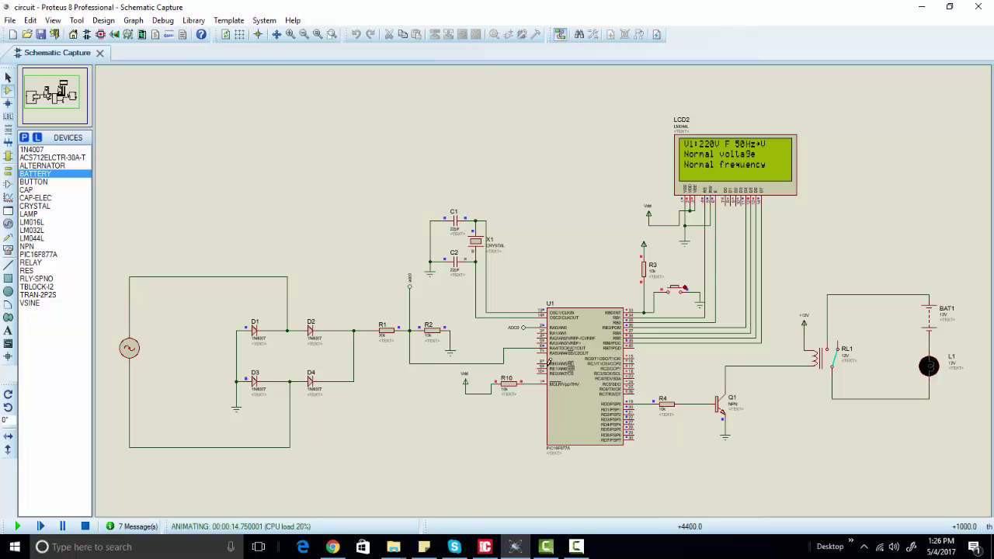
- Change the source frequency to 52Hz and simulate, the LCD reporting over frequency
{"action": "left_click", "coordinate": [86, 527]}
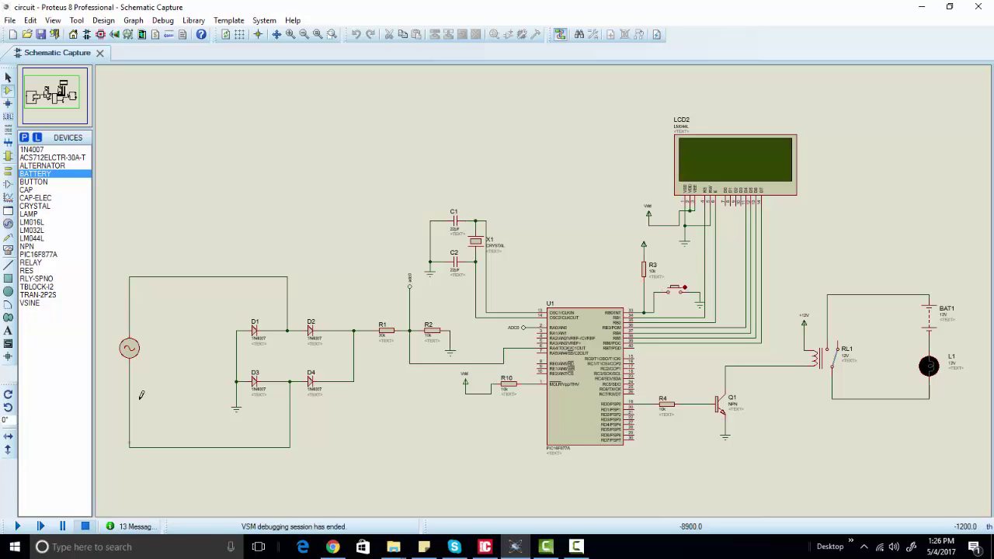
{"action": "double_click", "coordinate": [130, 349]}
{"action": "left_click", "coordinate": [428, 243]}
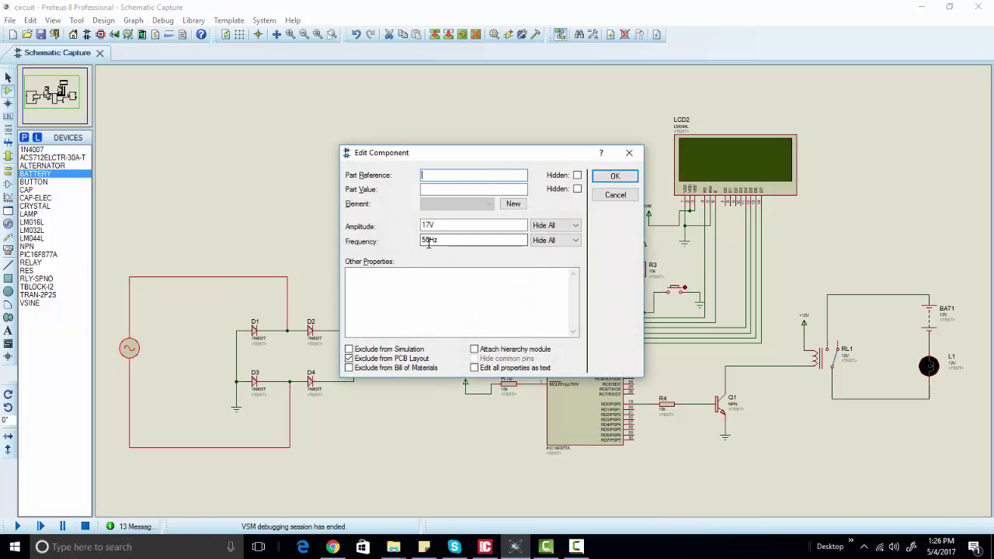
{"action": "key", "text": "Return"}
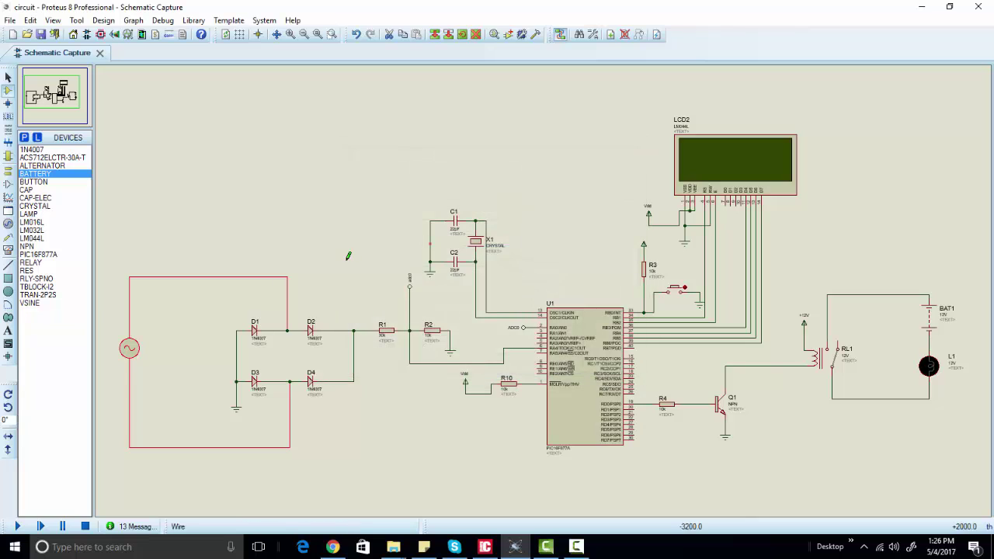
{"action": "left_click", "coordinate": [15, 527]}
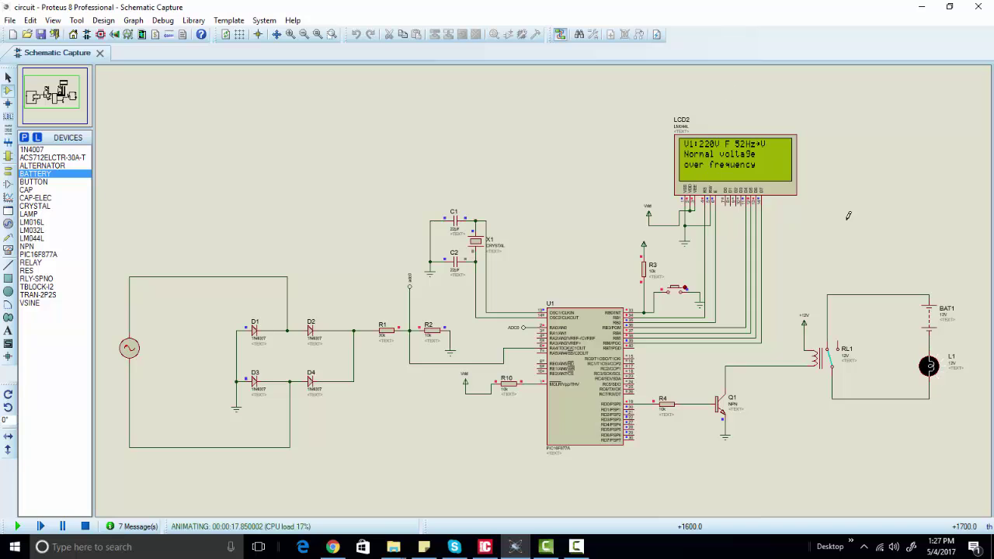
{"action": "left_click", "coordinate": [85, 527]}
- Set the source to 25V at 50Hz, simulate for 272V over voltage, then return to Chrome
{"action": "double_click", "coordinate": [133, 359]}
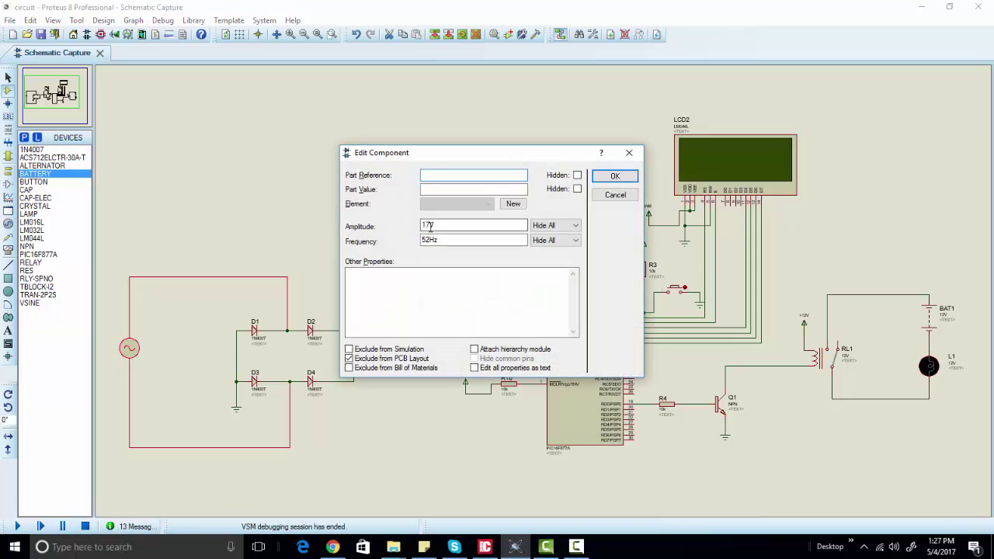
{"action": "left_click_drag", "start_coordinate": [436, 225], "coordinate": [420, 225]}
{"action": "left_click", "coordinate": [427, 240]}
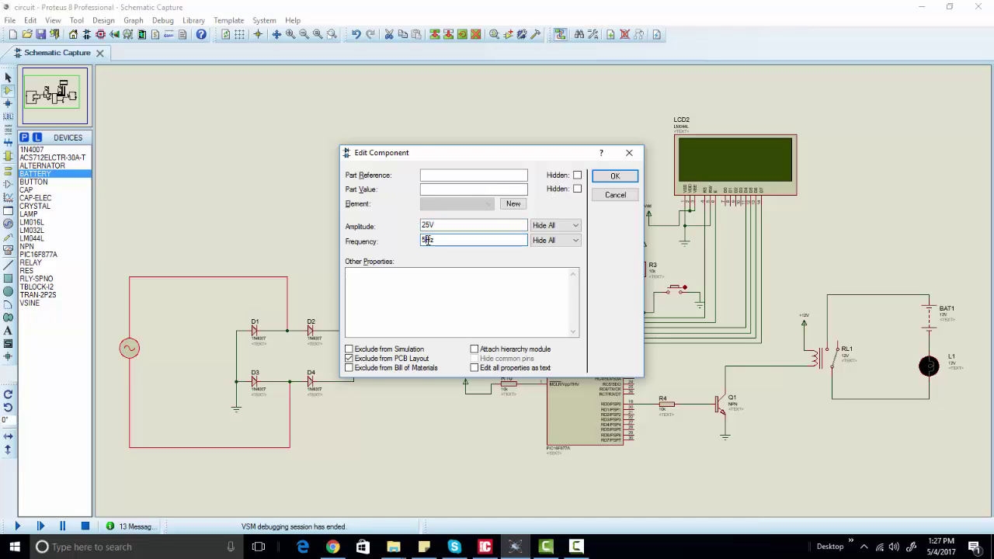
{"action": "key", "text": "Return"}
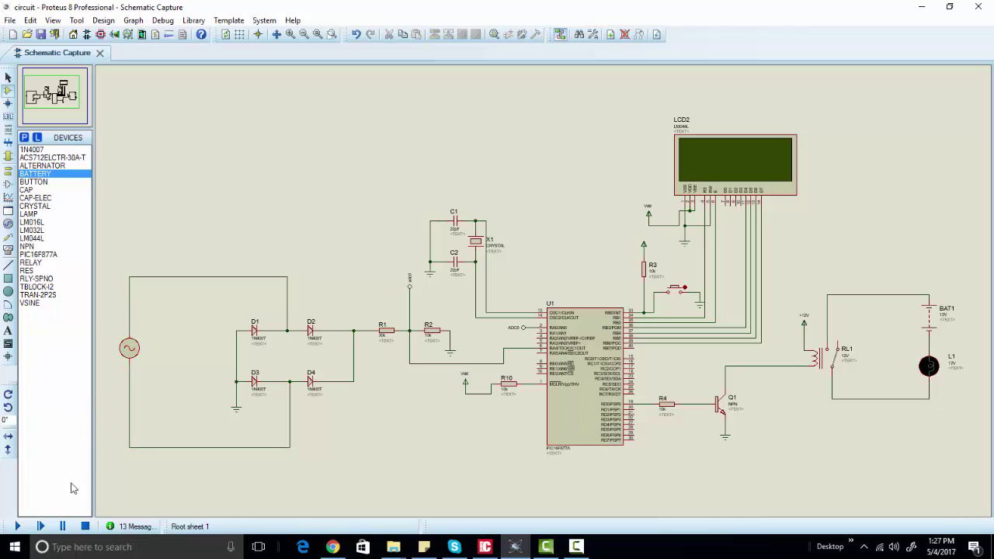
{"action": "left_click", "coordinate": [19, 522]}
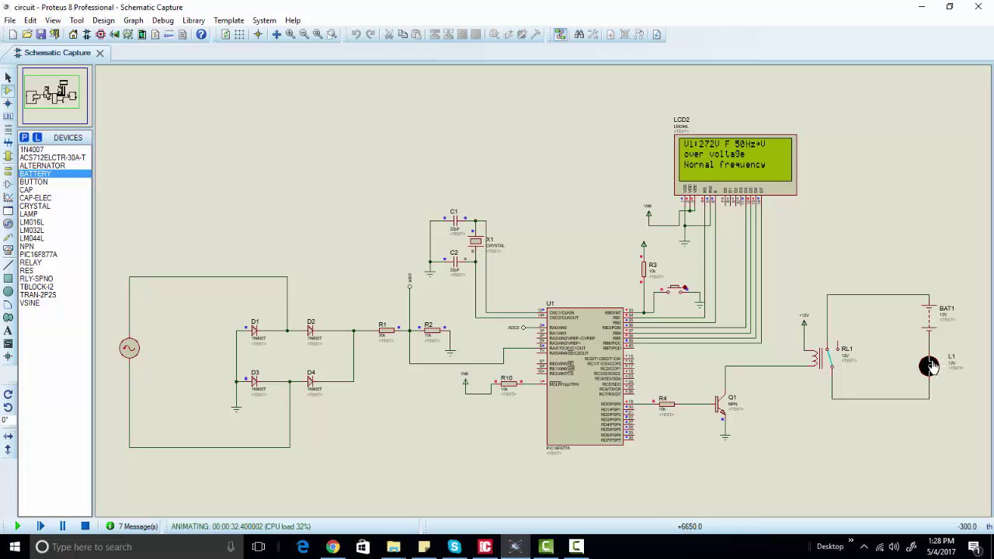
{"action": "left_click", "coordinate": [332, 547]}
- Close the enlarged circuit image and scroll through the synchronization-failure article
{"action": "left_click", "coordinate": [934, 103]}
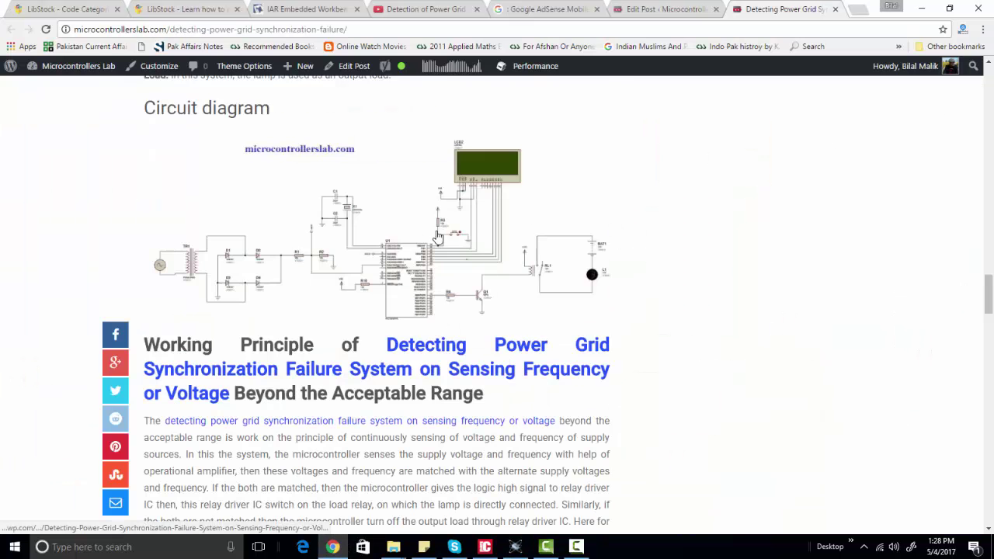
{"action": "scroll", "coordinate": [442, 244], "scroll_direction": "down", "scroll_amount": 5}
{"action": "scroll", "coordinate": [443, 244], "scroll_direction": "up", "scroll_amount": 15}
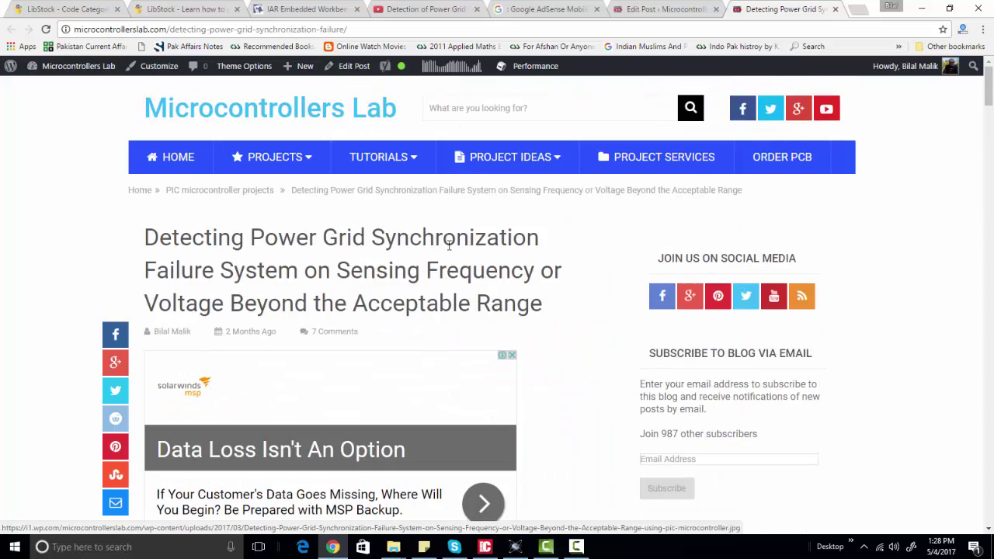
{"action": "scroll", "coordinate": [470, 252], "scroll_direction": "down", "scroll_amount": 10}
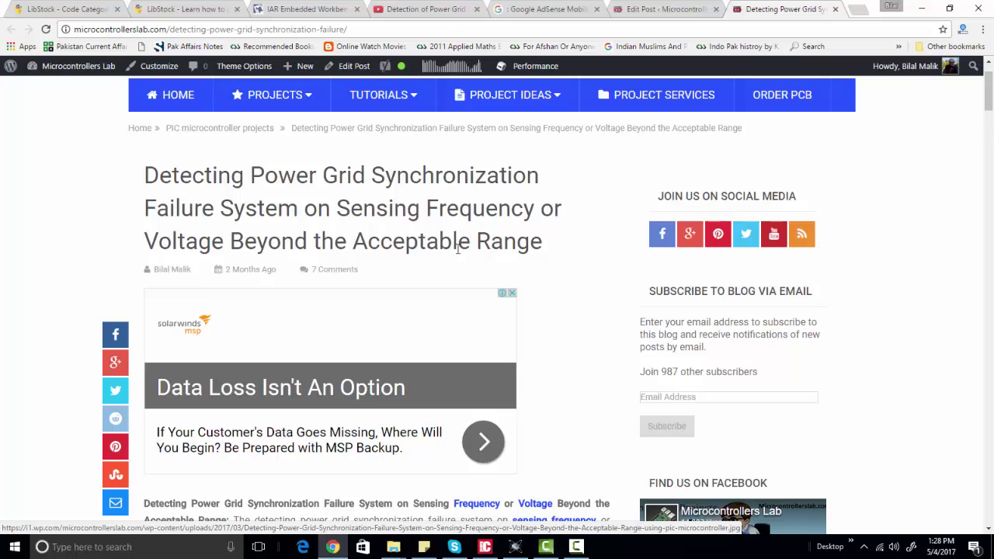
{"action": "scroll", "coordinate": [456, 253], "scroll_direction": "down", "scroll_amount": 6}
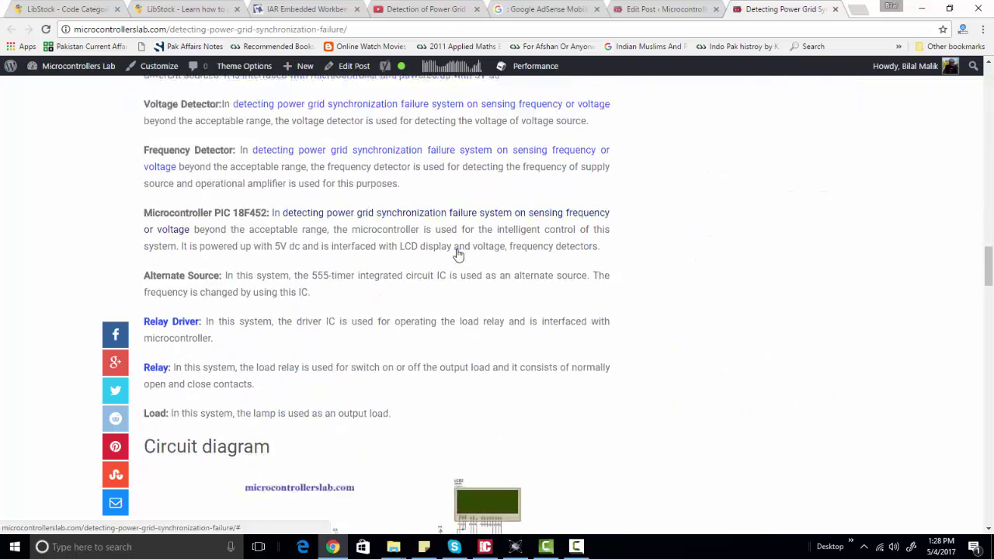
{"action": "scroll", "coordinate": [456, 249], "scroll_direction": "up", "scroll_amount": 10}
{"action": "scroll", "coordinate": [456, 249], "scroll_direction": "up", "scroll_amount": 15}
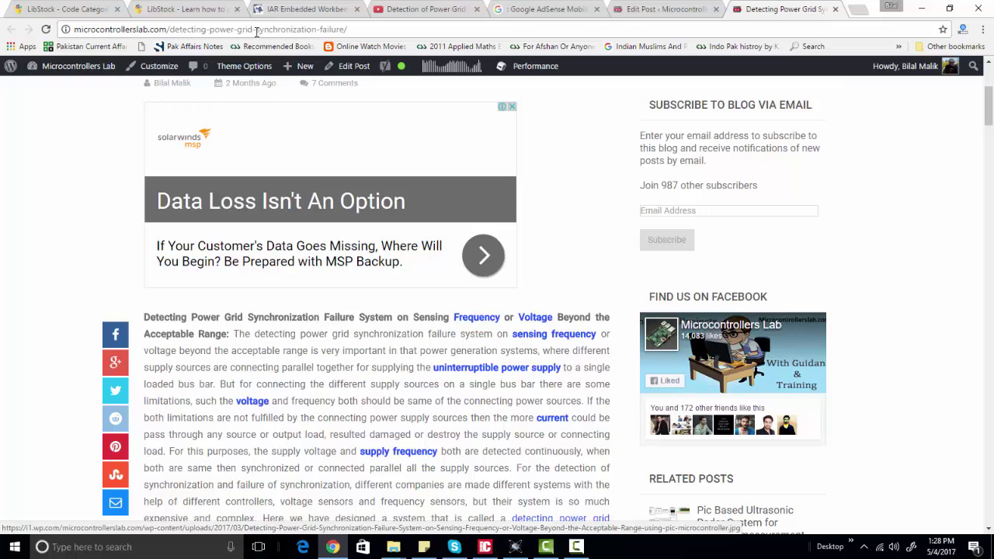
- Select the article's web address, then scroll the page back to its introduction
{"action": "left_click", "coordinate": [256, 31]}
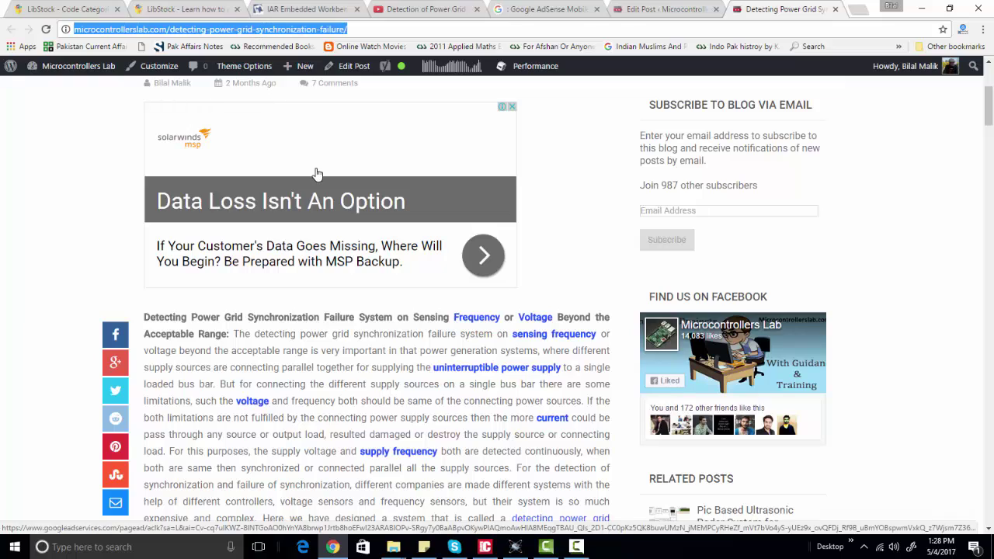
{"action": "scroll", "coordinate": [411, 264], "scroll_direction": "down", "scroll_amount": 1}
{"action": "scroll", "coordinate": [411, 264], "scroll_direction": "down", "scroll_amount": 15}
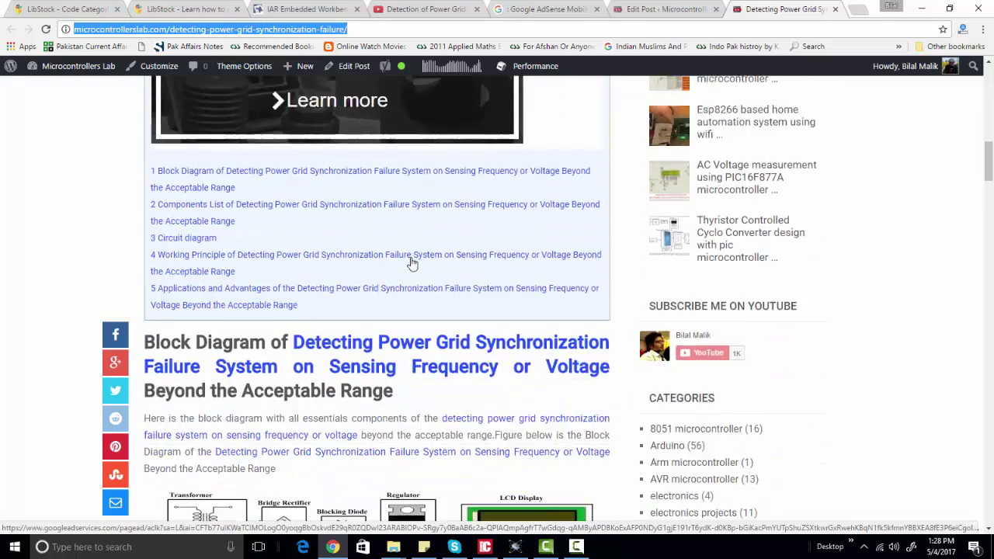
{"action": "scroll", "coordinate": [411, 264], "scroll_direction": "down", "scroll_amount": 10}
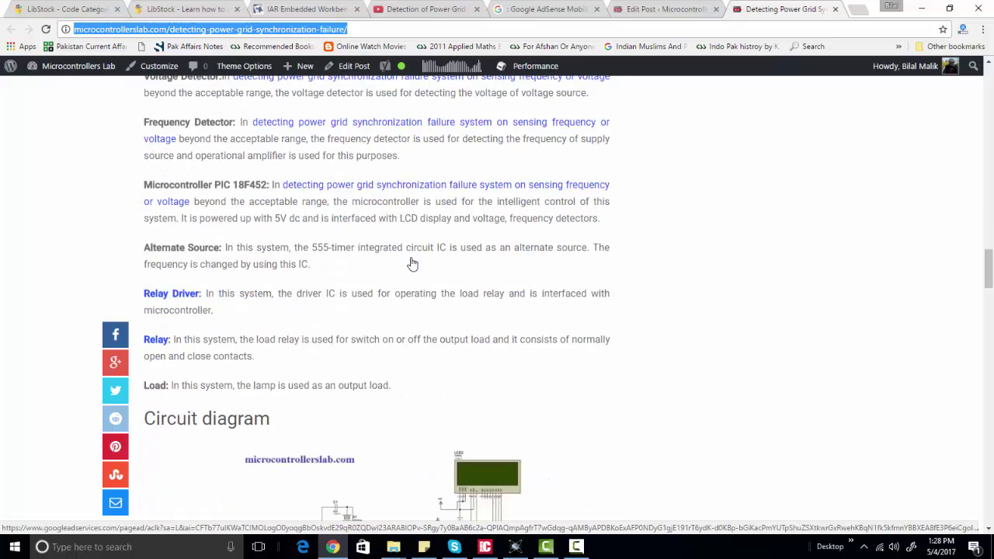
{"action": "scroll", "coordinate": [427, 262], "scroll_direction": "down", "scroll_amount": 3}
{"action": "scroll", "coordinate": [439, 263], "scroll_direction": "up", "scroll_amount": 15}
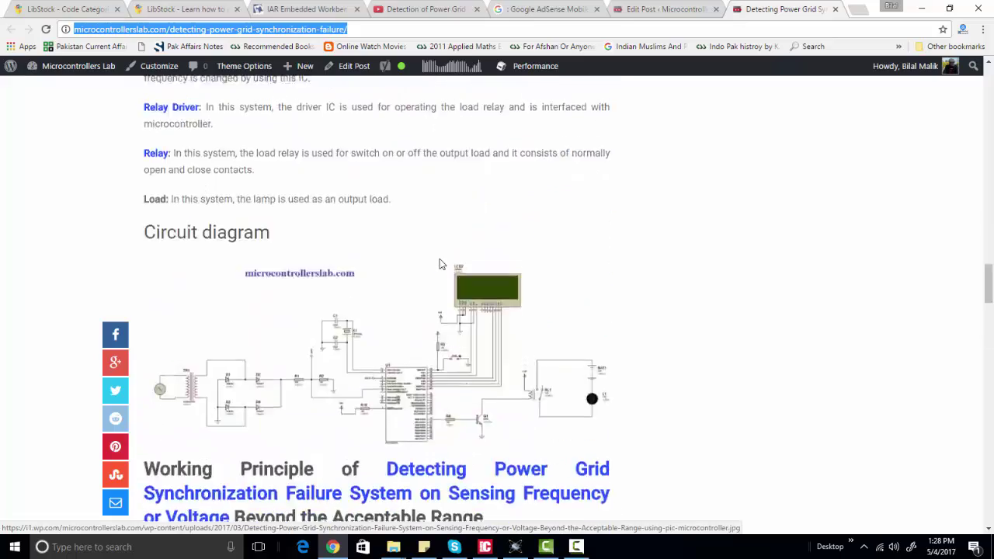
{"action": "scroll", "coordinate": [440, 264], "scroll_direction": "up", "scroll_amount": 15}
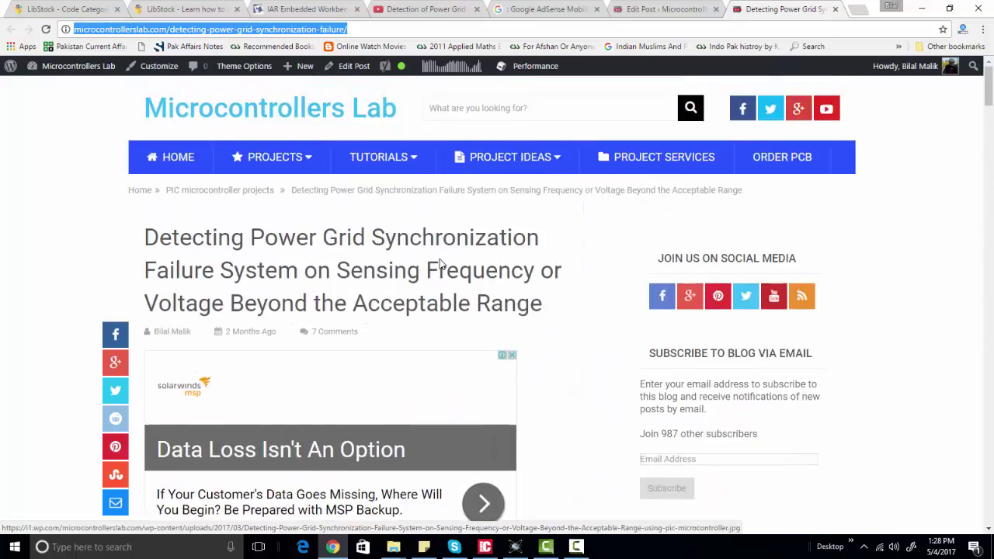
{"action": "scroll", "coordinate": [585, 285], "scroll_direction": "down", "scroll_amount": 7}
{"action": "left_click", "coordinate": [522, 235]}
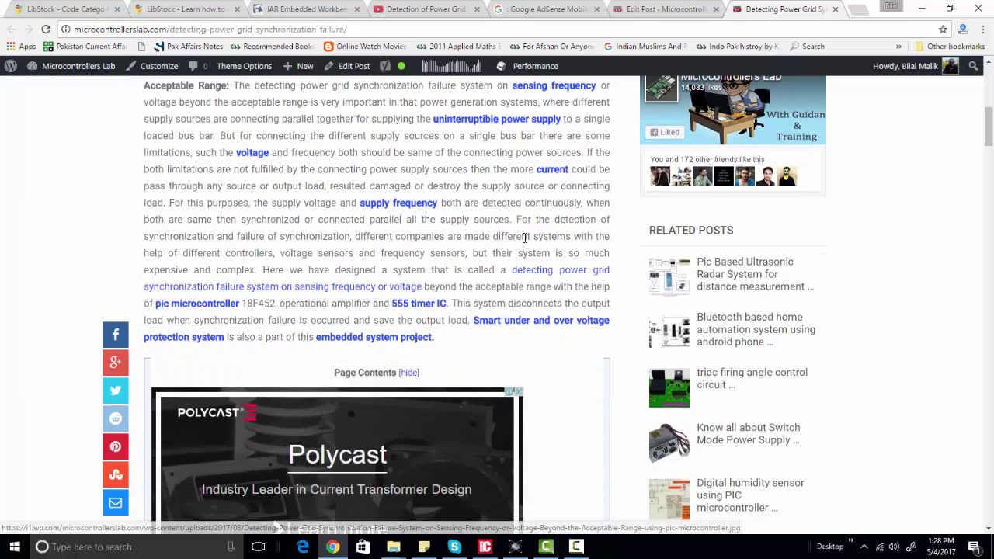
{"action": "scroll", "coordinate": [505, 233], "scroll_direction": "up", "scroll_amount": 8}
{"action": "scroll", "coordinate": [481, 233], "scroll_direction": "down", "scroll_amount": 4}
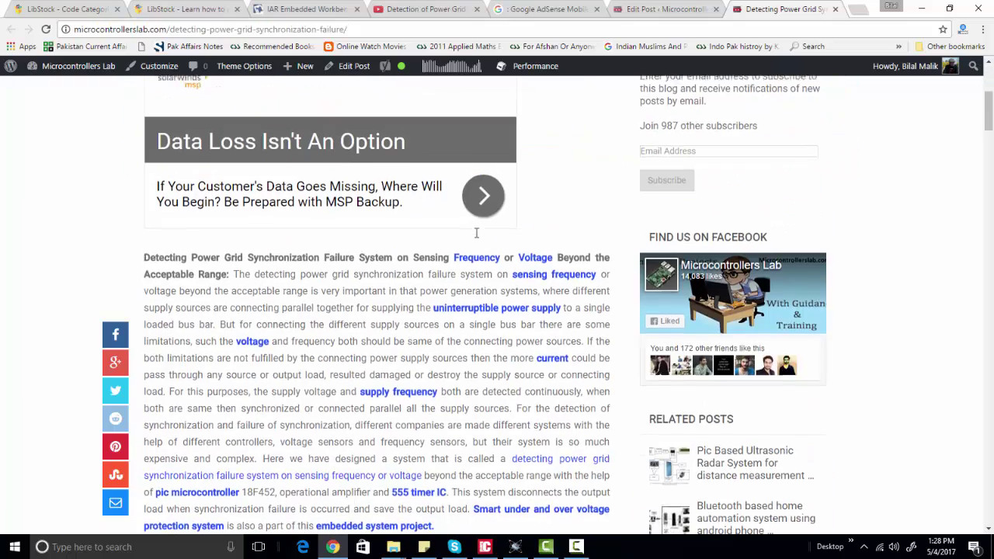